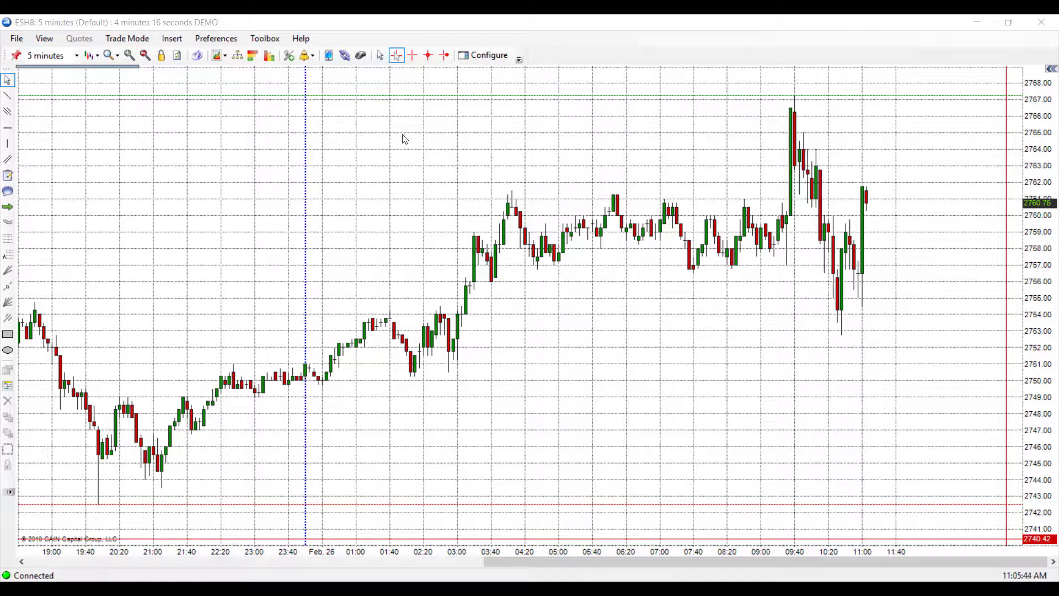
Step: Show the chart trading panel beside the ESH8 chart and check the order quantity and total P/L
click(360, 58)
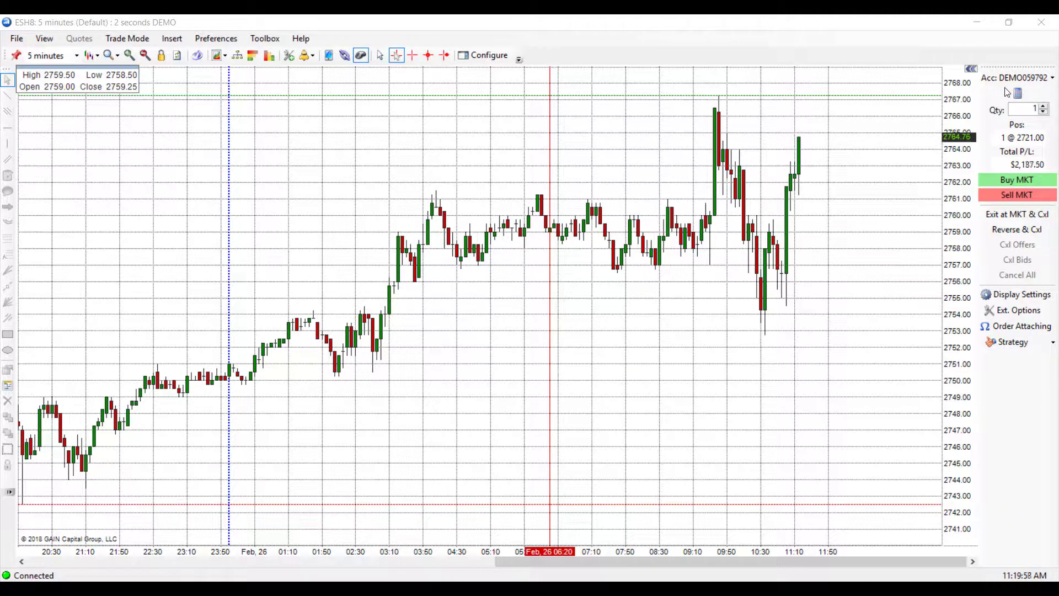
double_click(1035, 108)
click(848, 111)
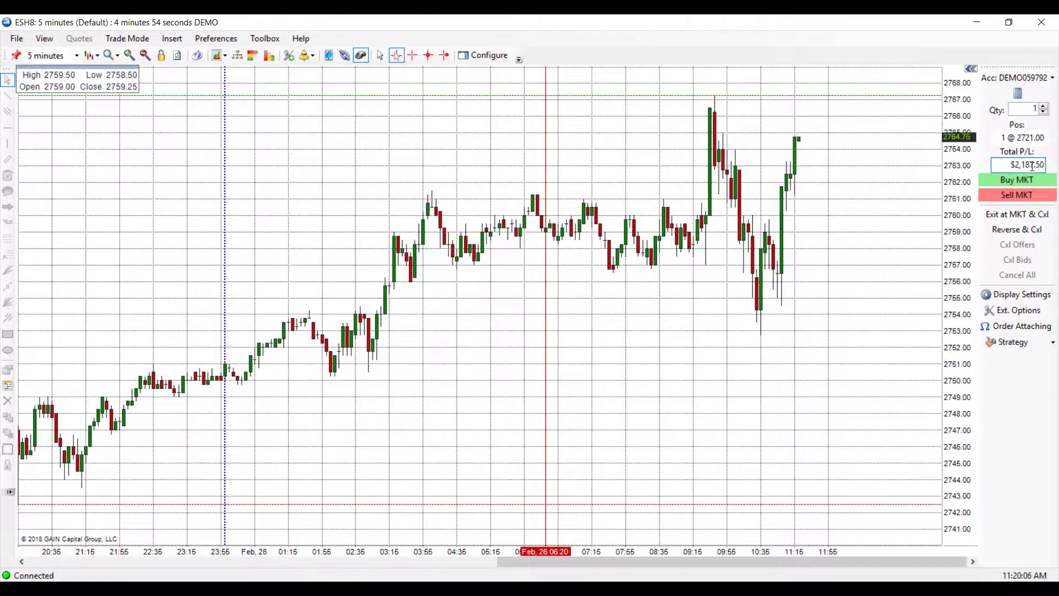
click(1035, 164)
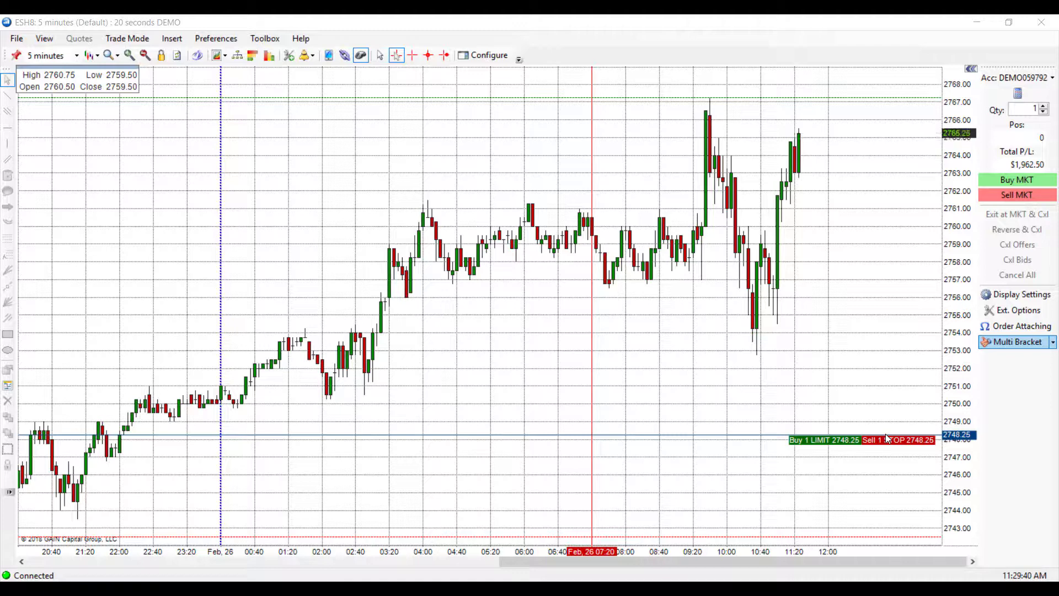
Step: Buy one ESH8 contract at market under Multi Bracket, filling long 1 at 2764.75
drag(886, 439, 1029, 460)
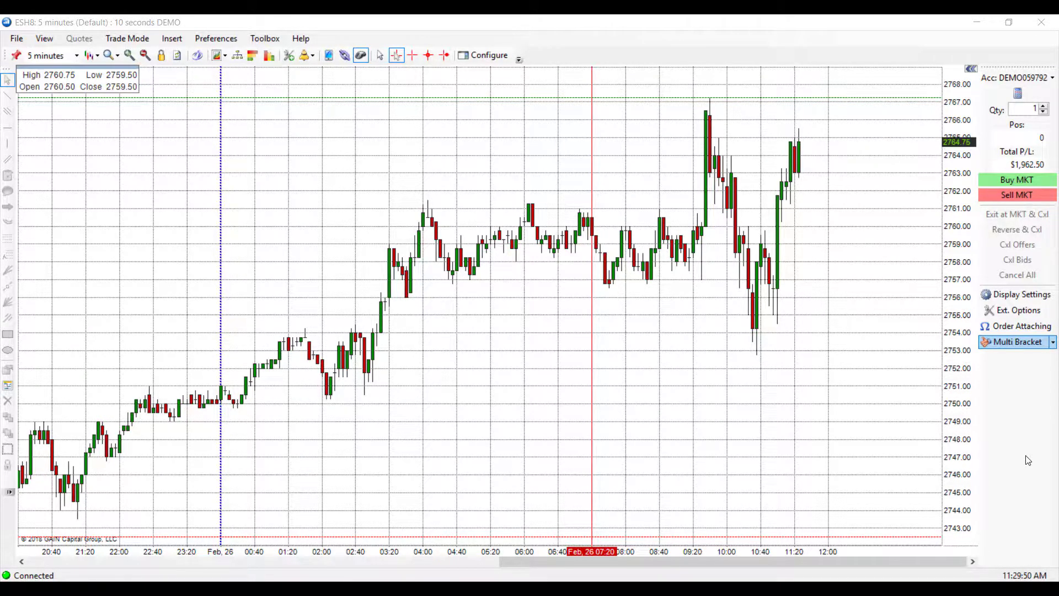
click(1025, 184)
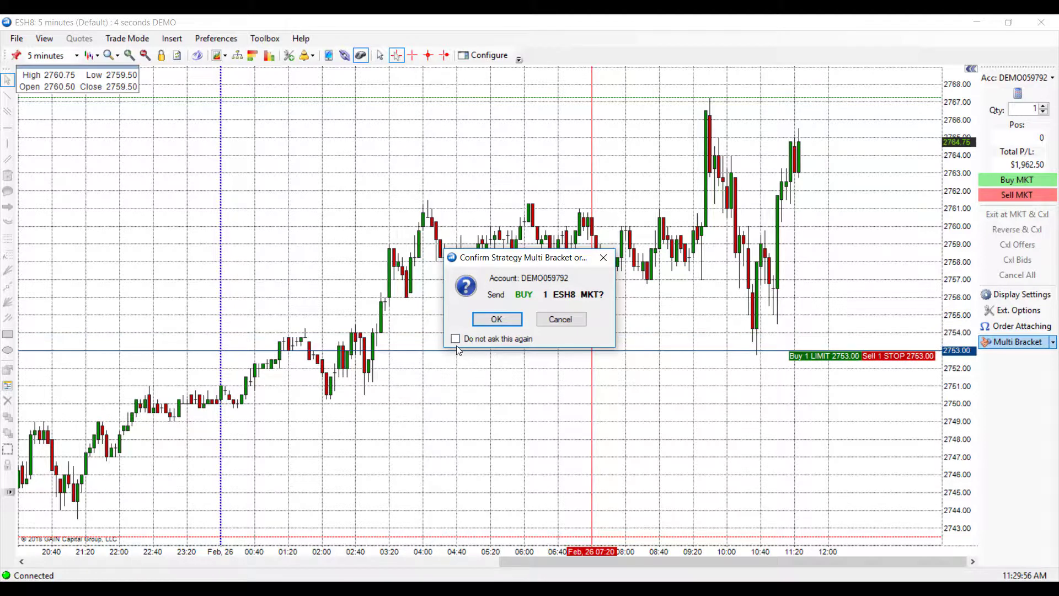
click(505, 322)
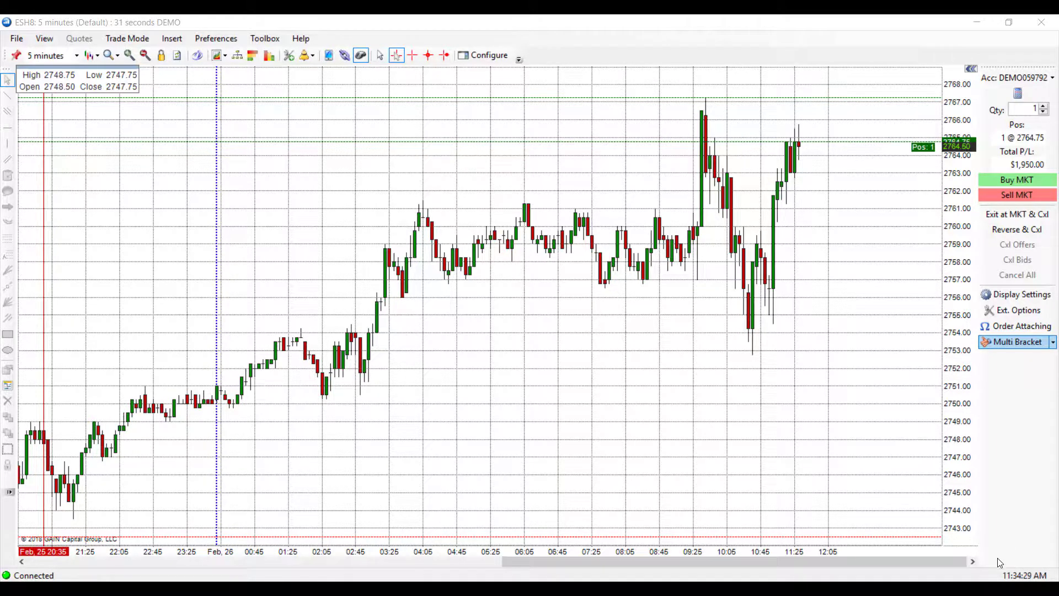
Step: Sell one ESH8 contract at market twice, closing the long and going short 1 at 2762.25
click(1016, 196)
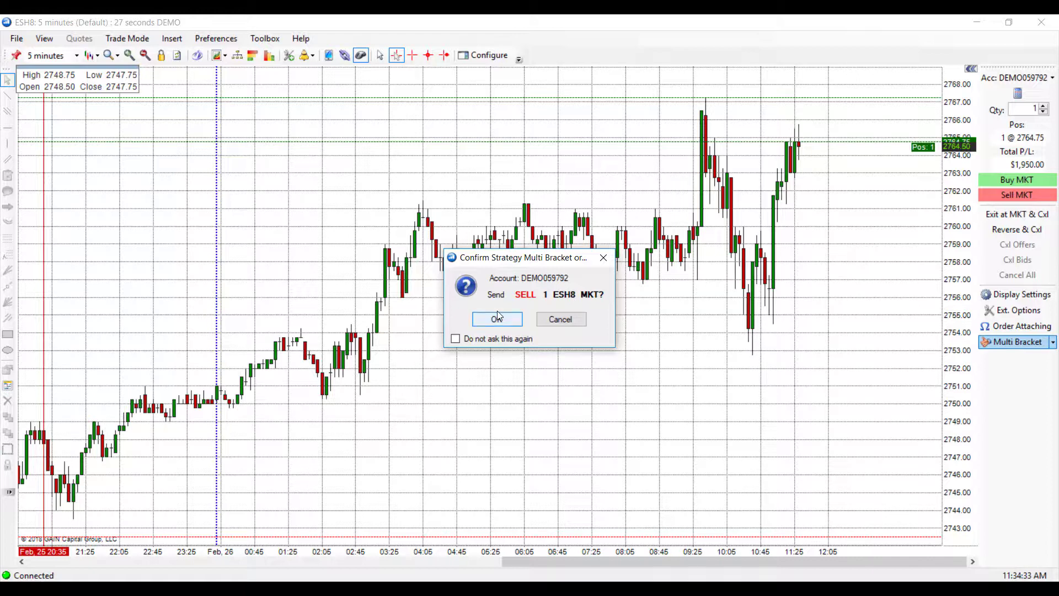
click(498, 318)
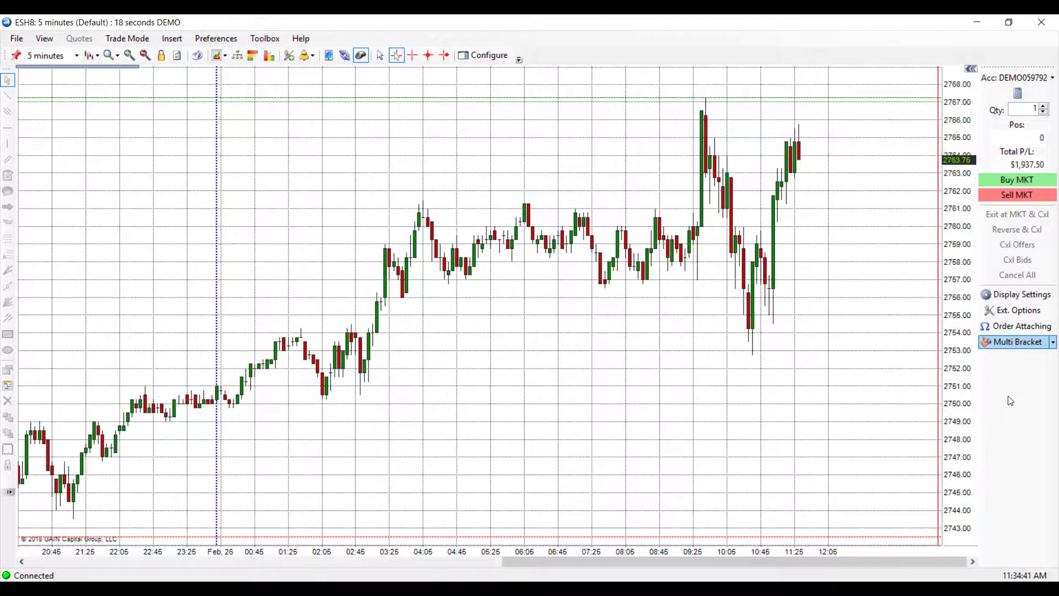
click(1018, 196)
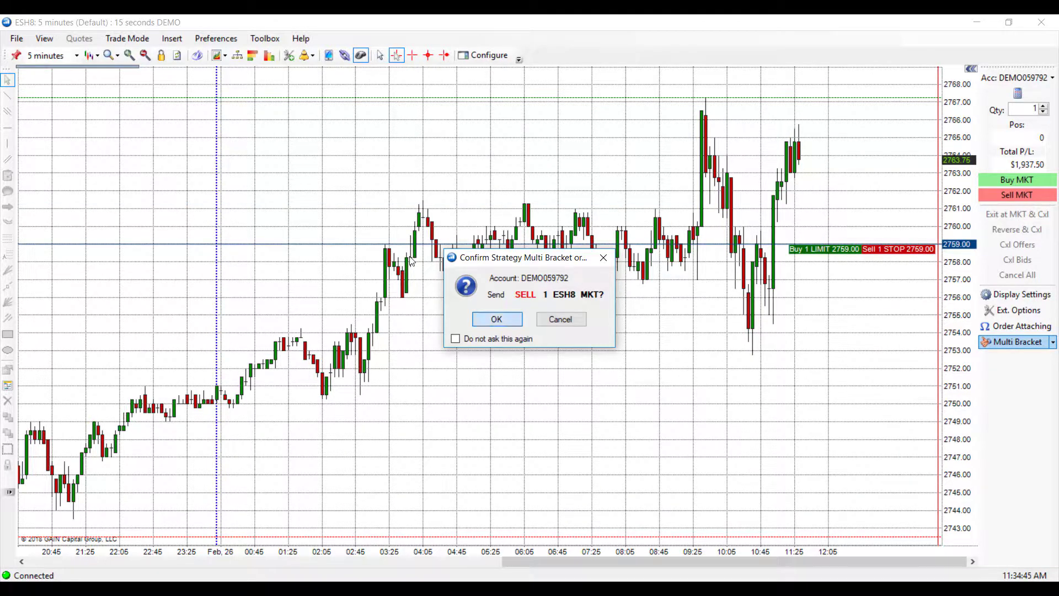
click(510, 320)
drag(883, 241, 944, 177)
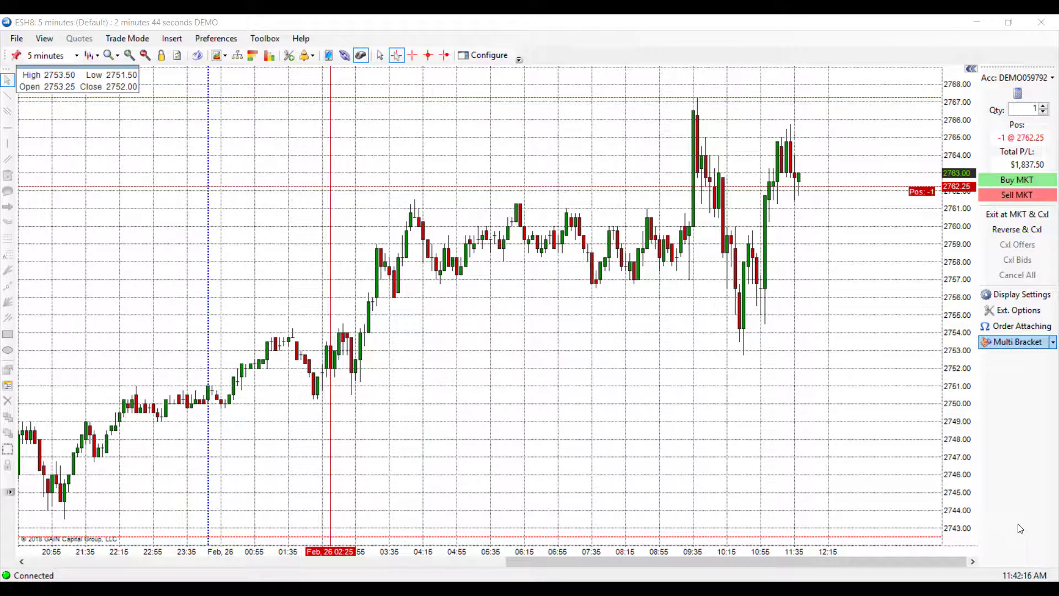
Step: Reverse the short into a one-lot long, then exit at market to go flat
click(1017, 229)
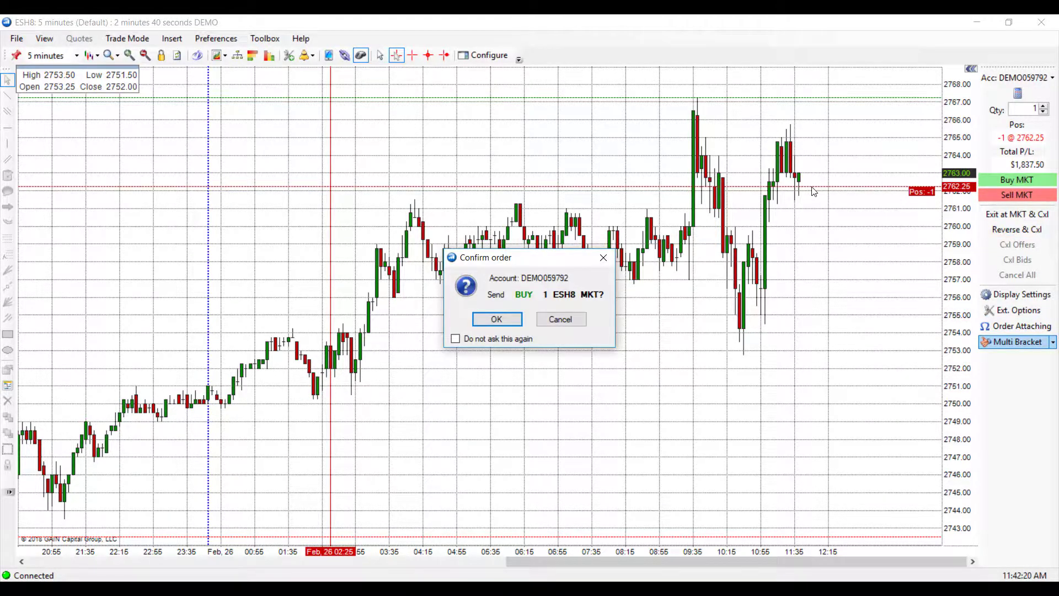
click(505, 320)
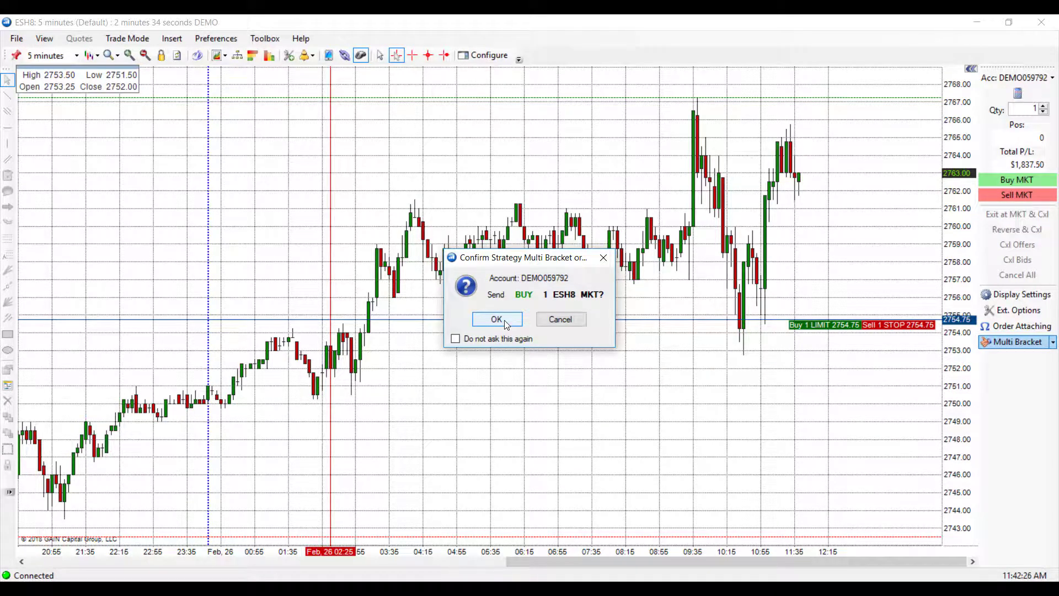
click(505, 320)
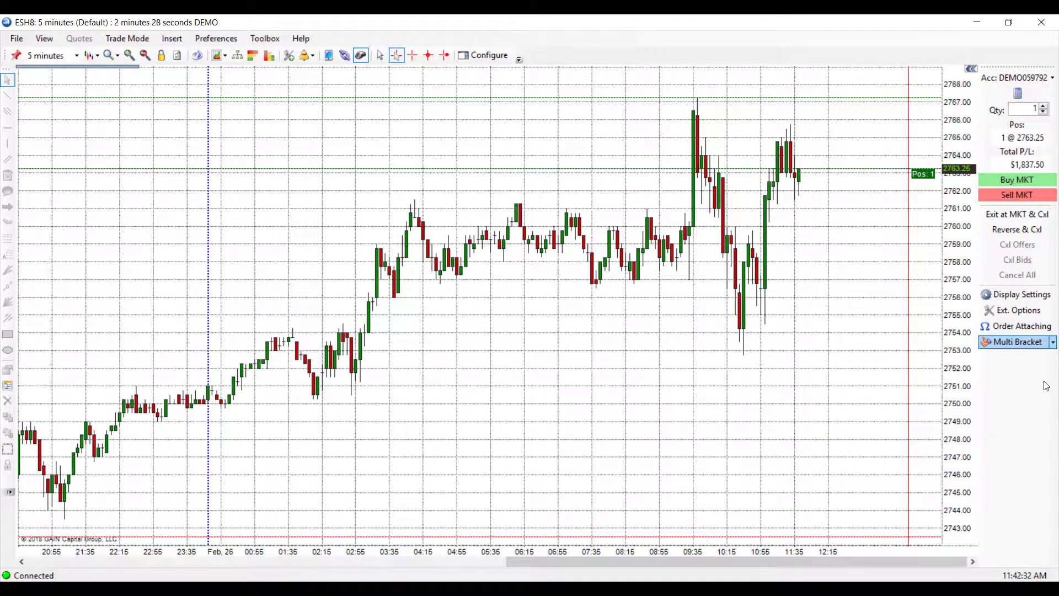
click(1016, 214)
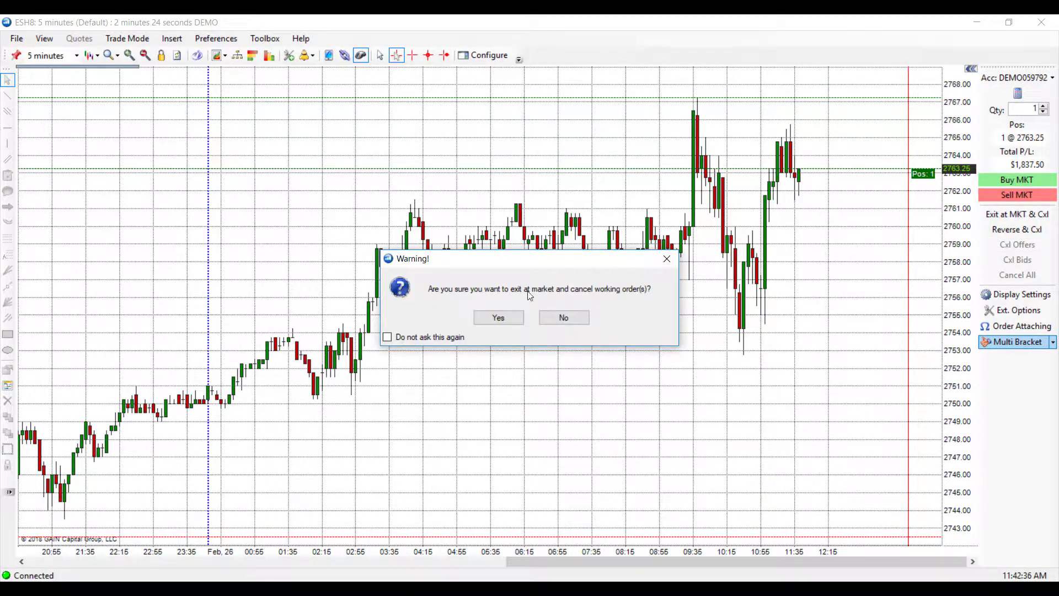
click(498, 318)
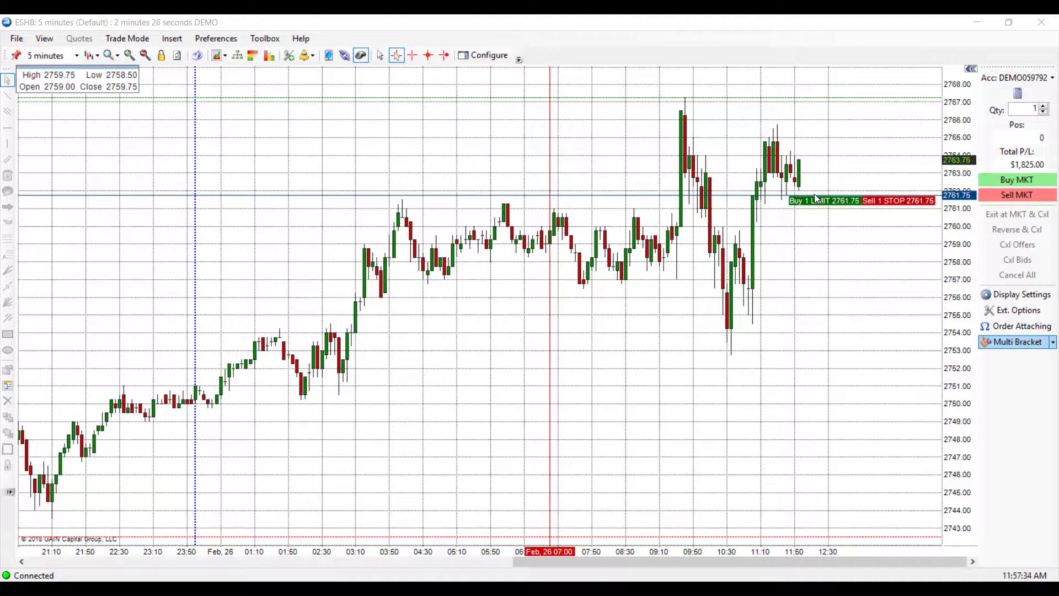
Step: Place an ESH8 buy limit at 2761.75 and a sell limit at 2765.50
click(816, 198)
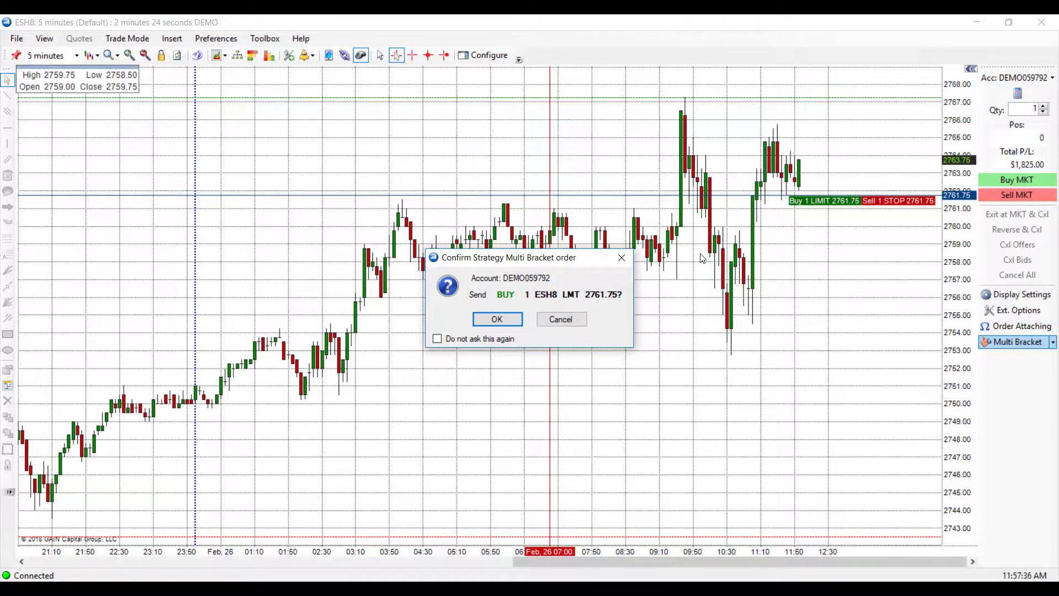
click(510, 326)
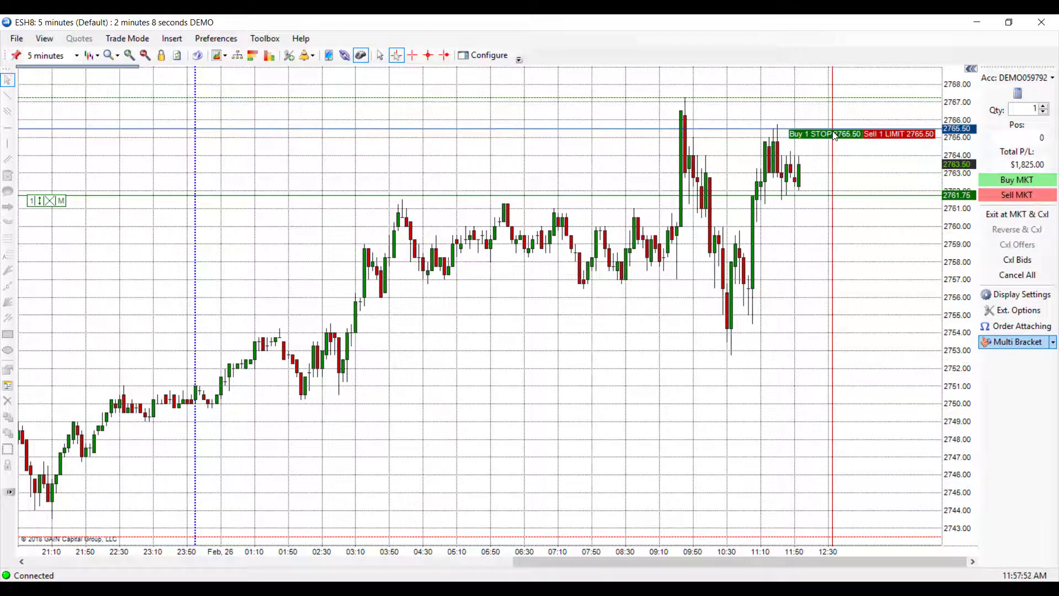
click(835, 135)
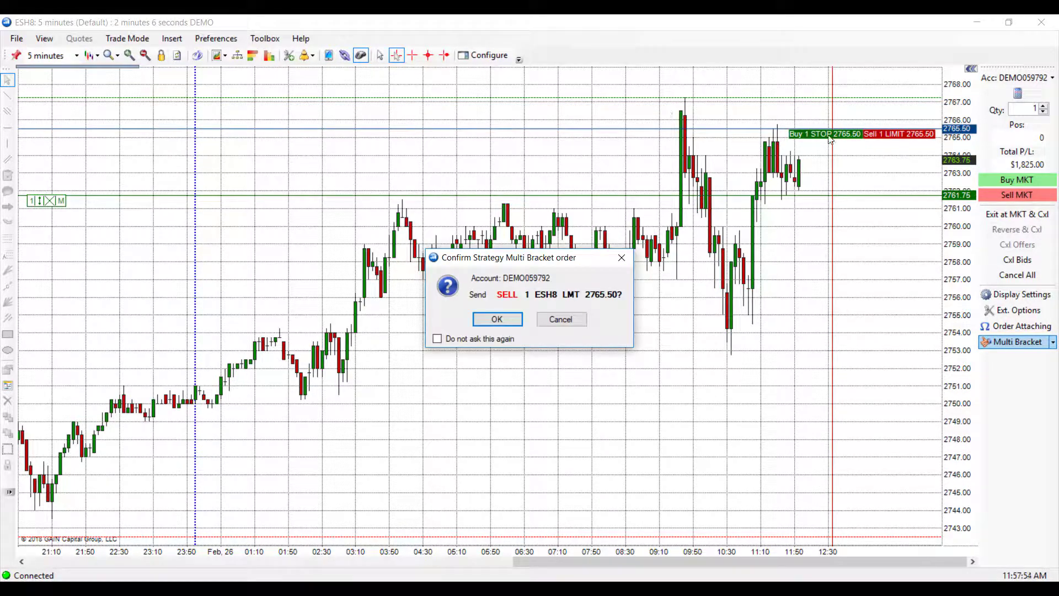
click(496, 317)
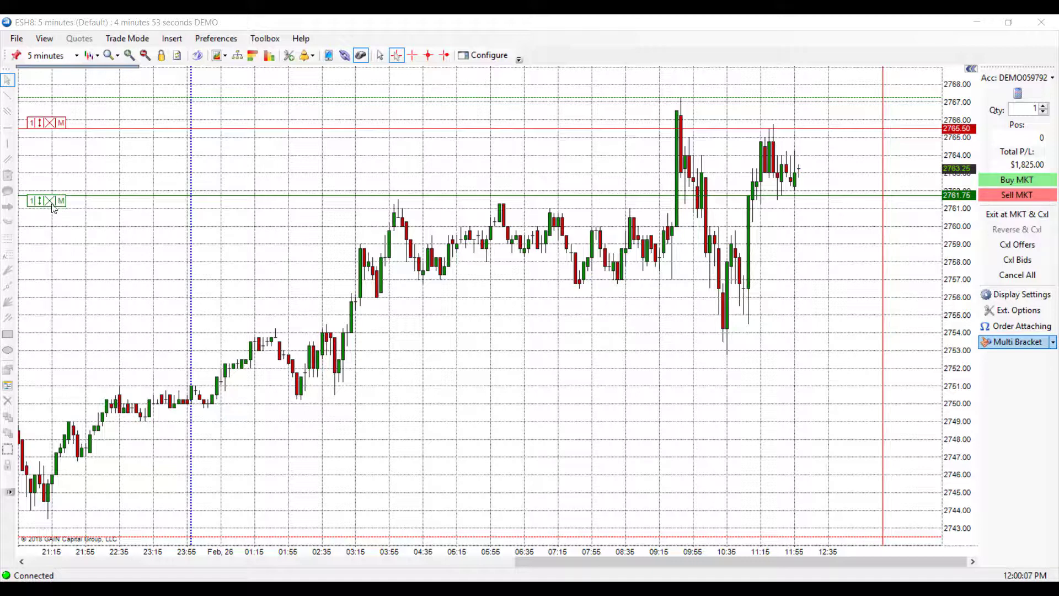
Step: Drag the buy limit down to 2760.75, confirm the change, and try the modify button
drag(40, 204, 43, 228)
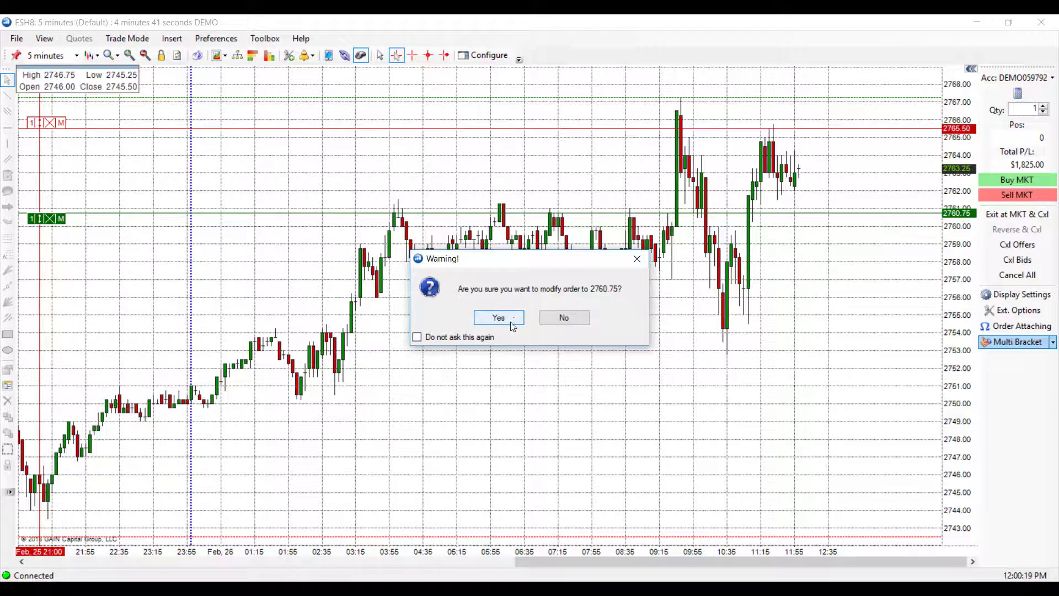
click(499, 319)
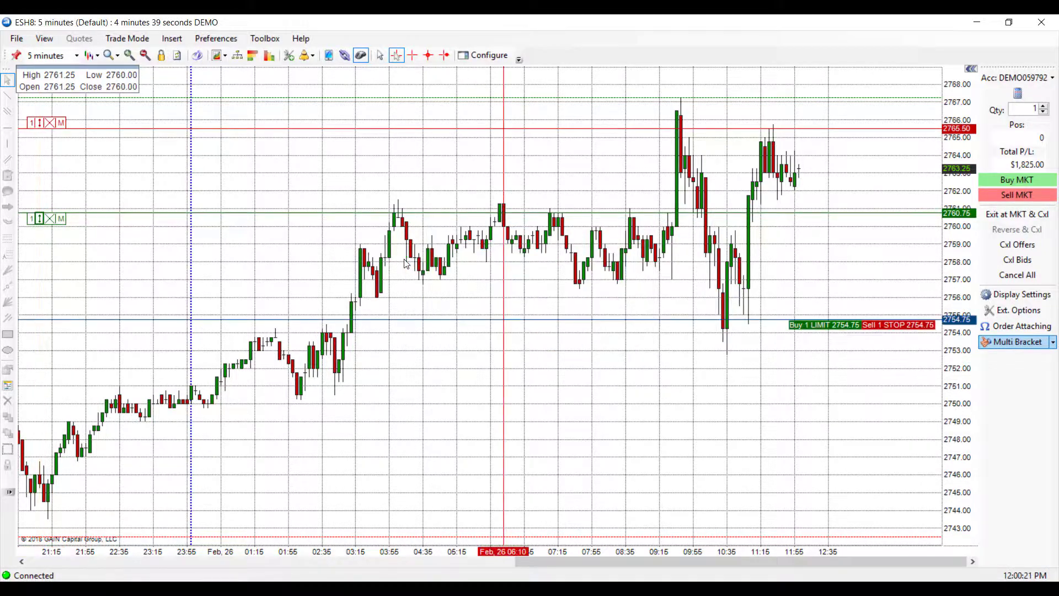
click(62, 219)
click(61, 219)
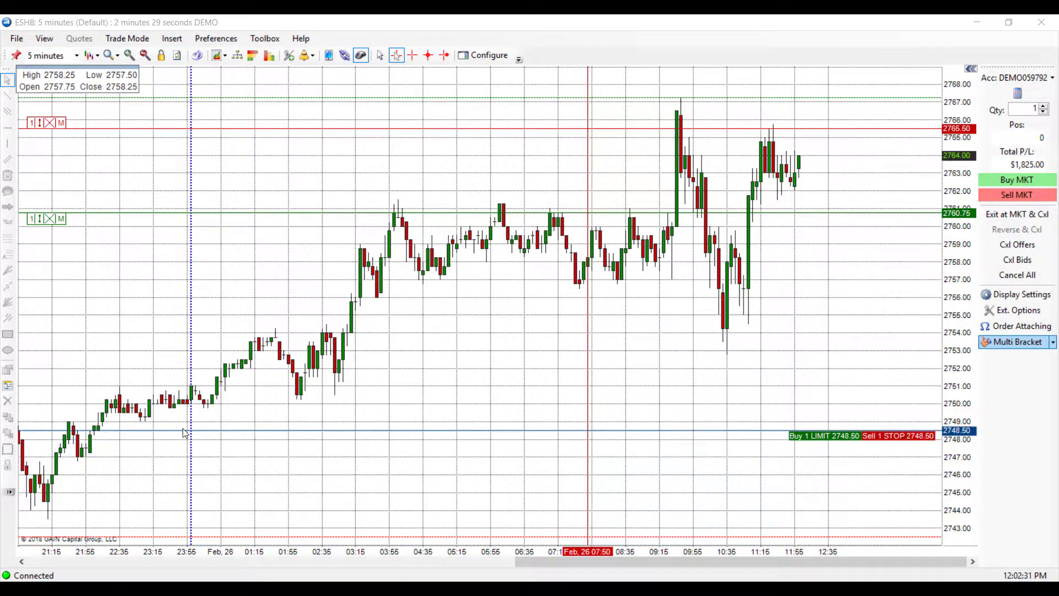
Step: Cancel the 2760.75 buy limit order and attempt Cxl Offers on the sell limit
click(49, 218)
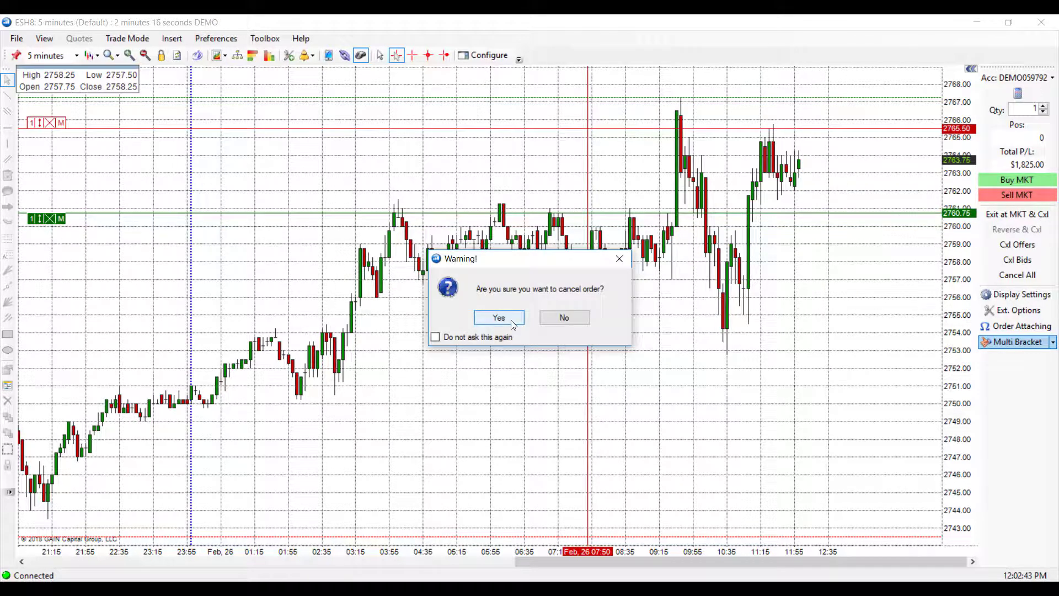
click(498, 318)
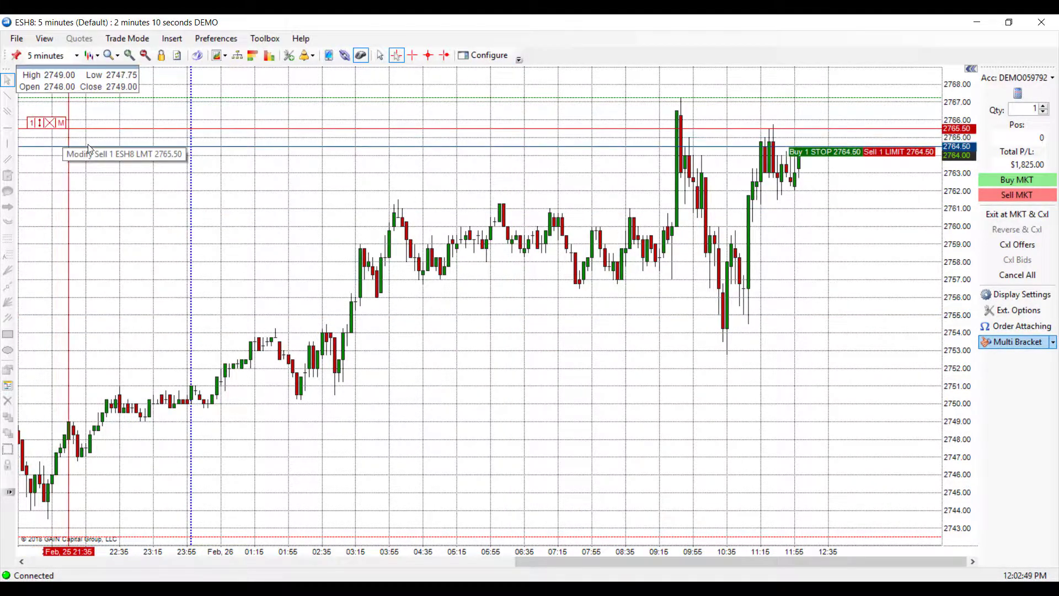
click(1024, 247)
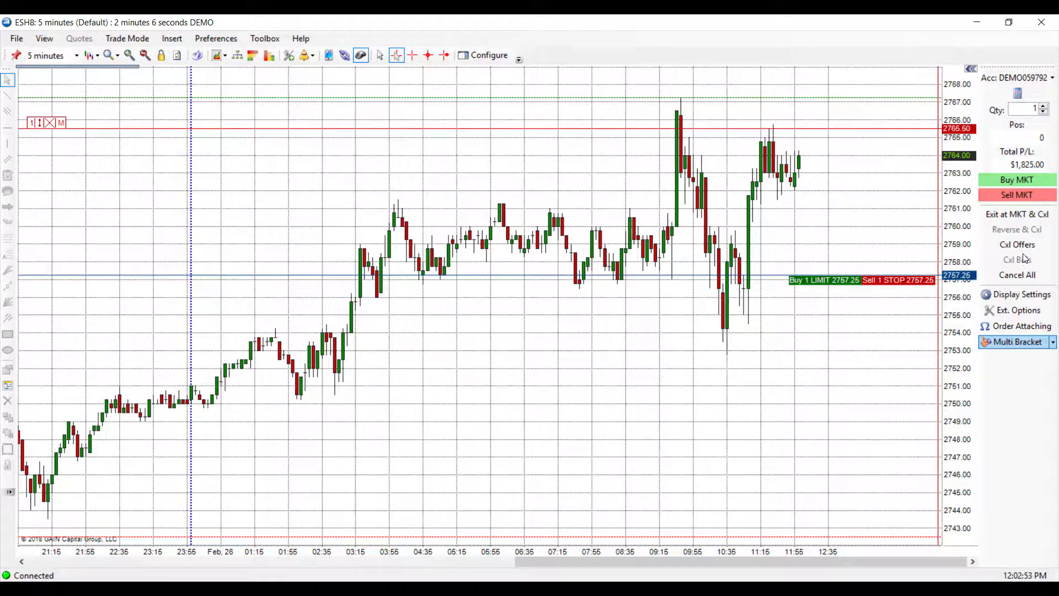
click(1024, 247)
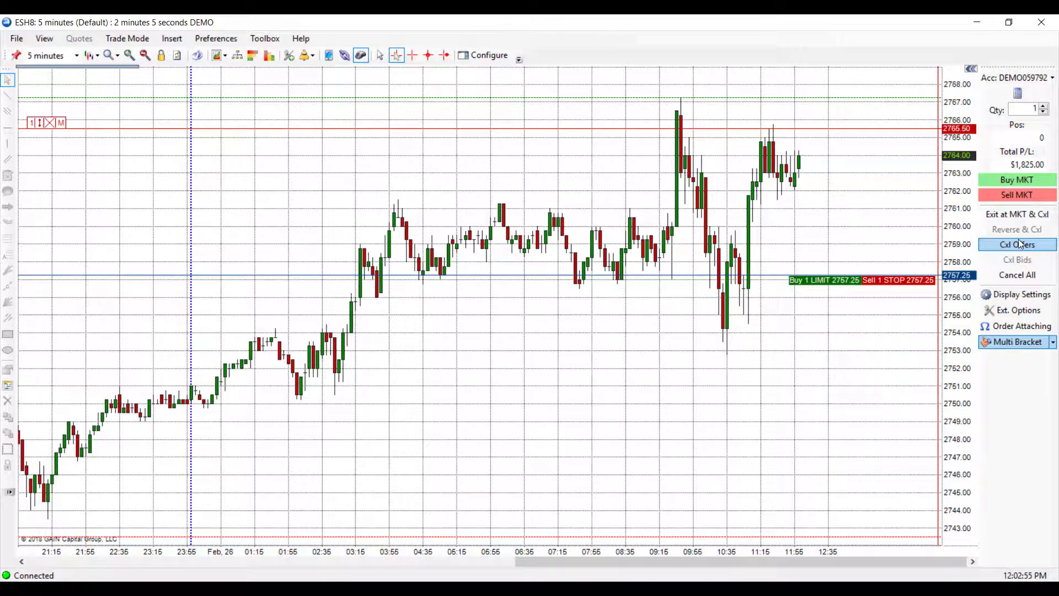
Step: Cancel the remaining 2765.50 sell limit with Cancel All
click(1021, 281)
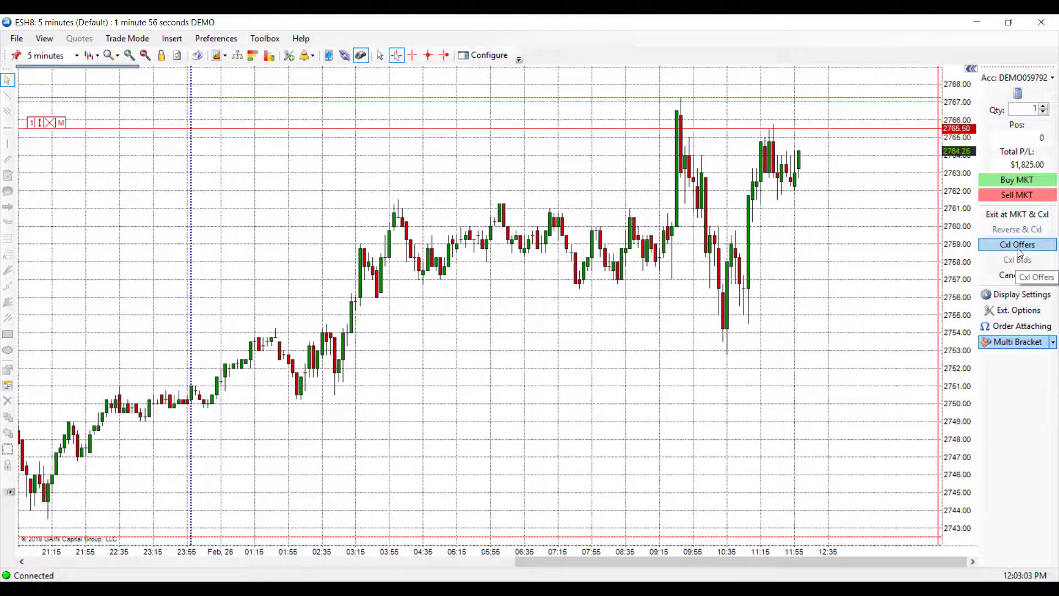
click(1029, 279)
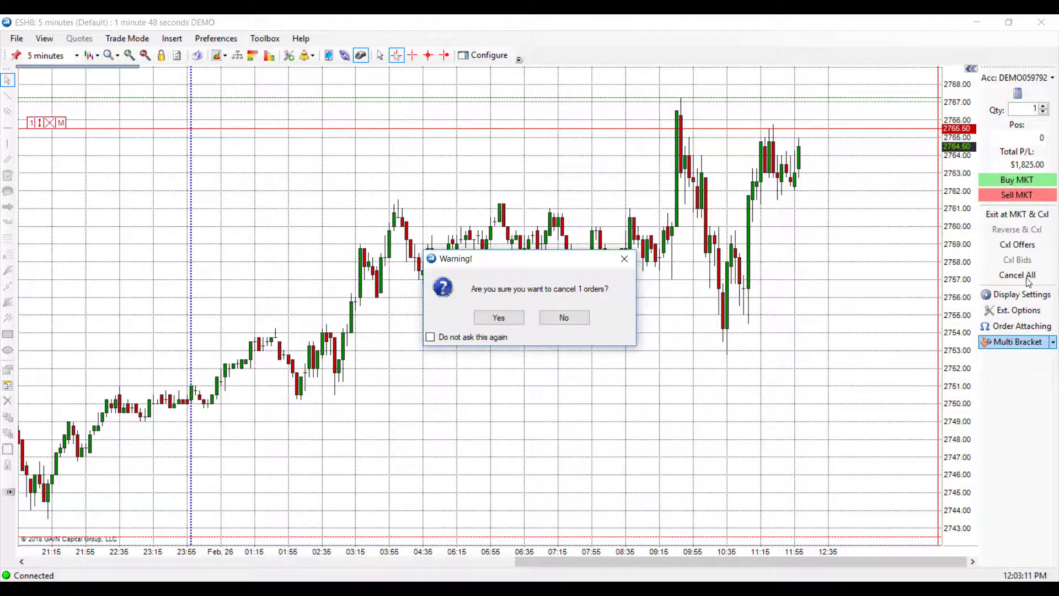
click(499, 318)
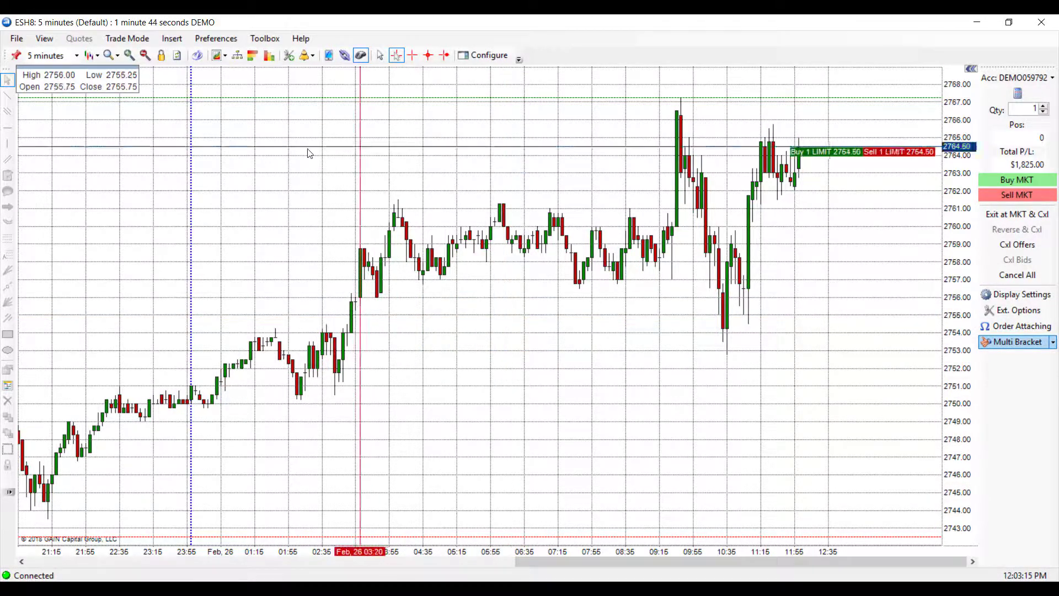